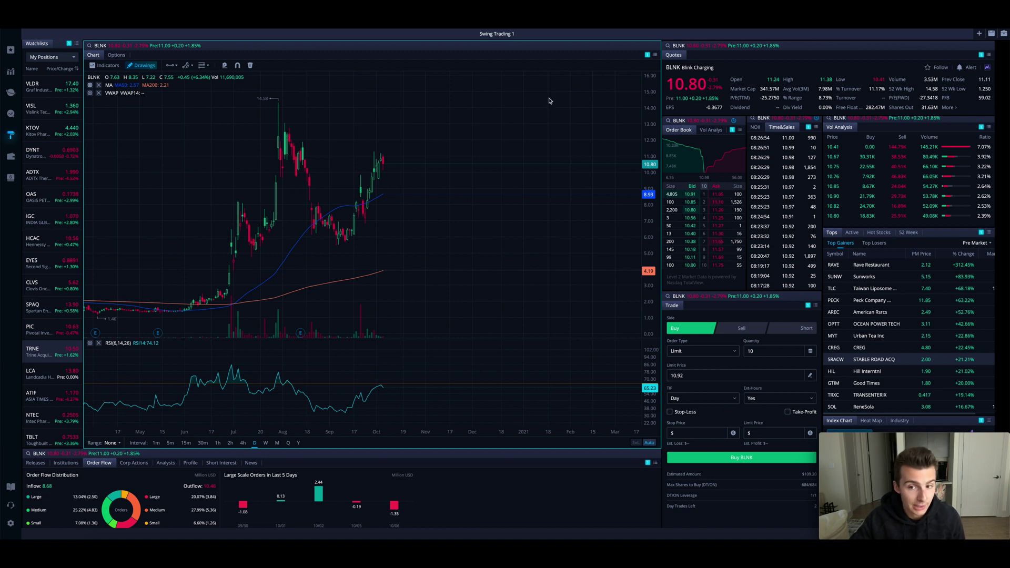
- Open the stock screener, glance at My Screeners, and return to the filter form
left_click(10, 115)
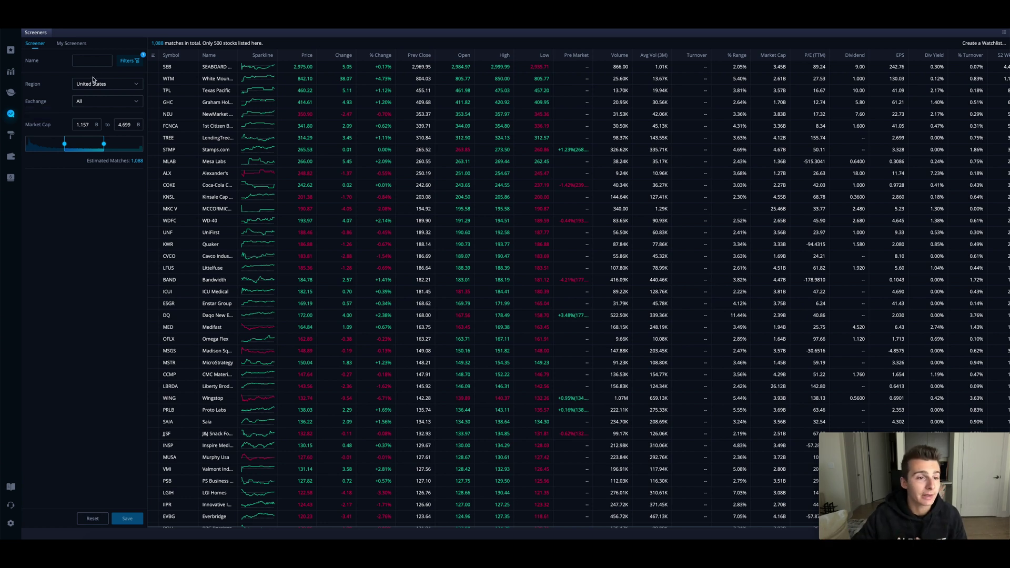
left_click(77, 45)
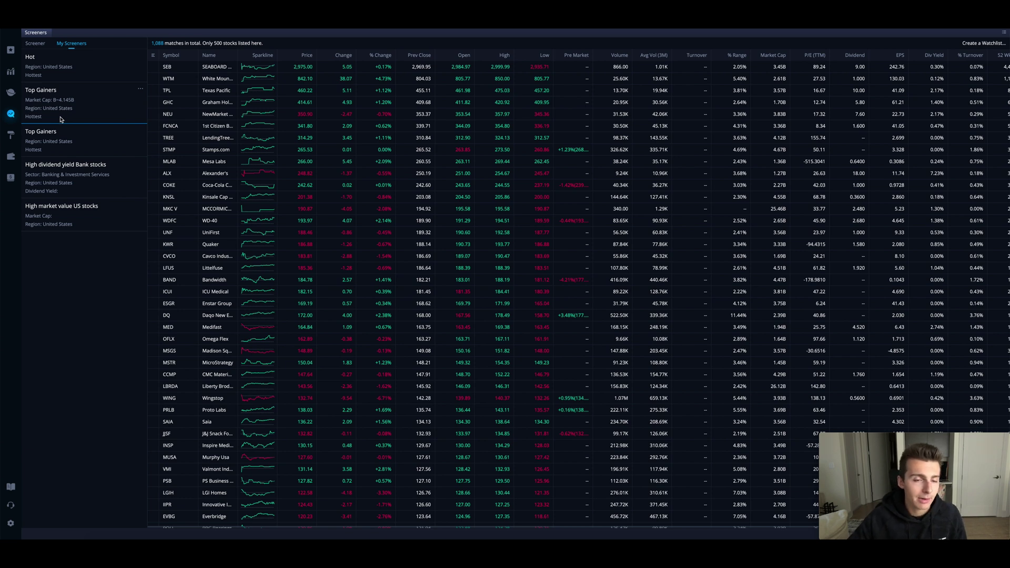
left_click(35, 43)
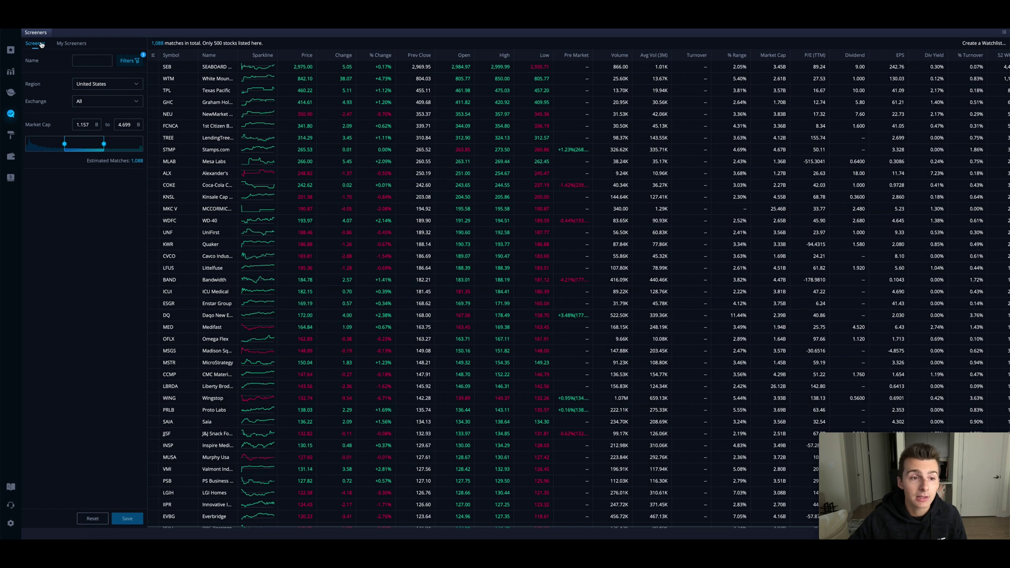
- Name the screener 'Test', keep Exchange at All, and stretch market cap from 0 to maximum
left_click(83, 59)
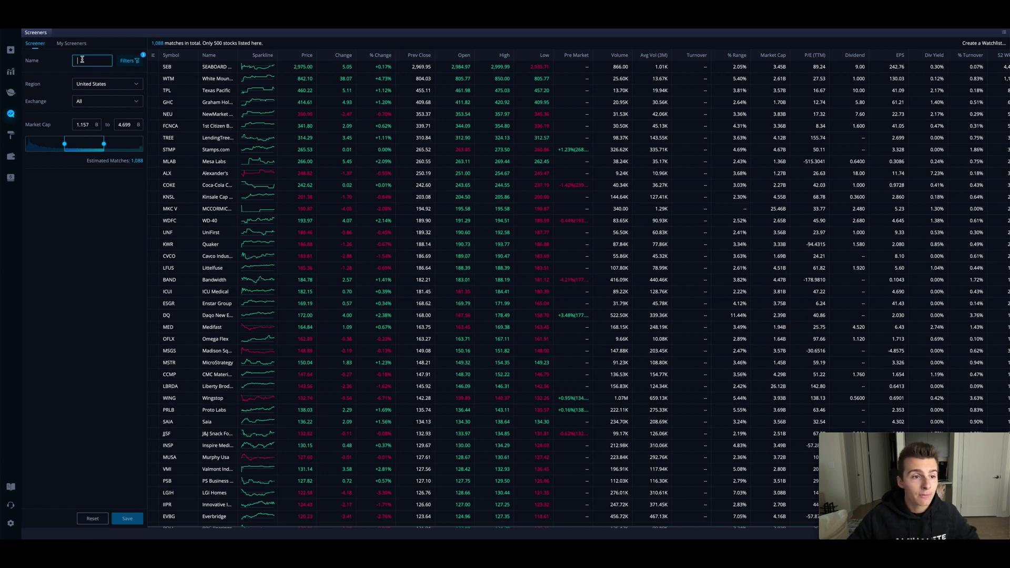
type("Test")
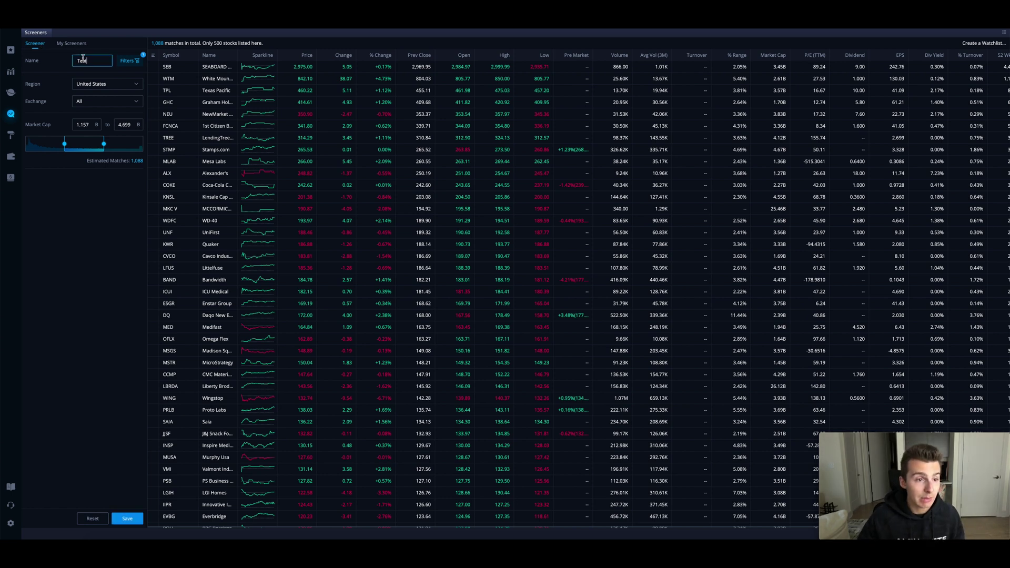
left_click(90, 104)
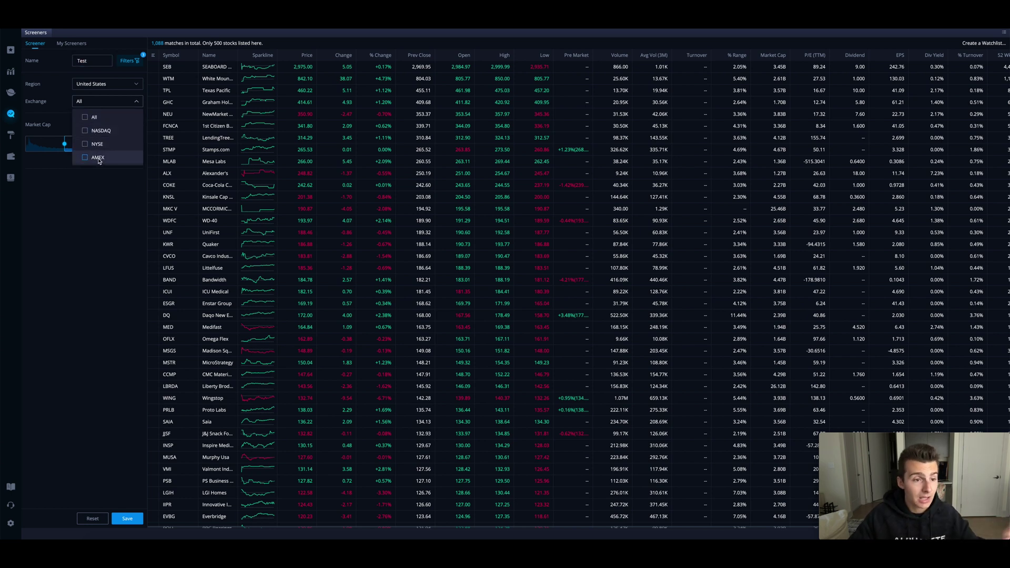
left_click(61, 103)
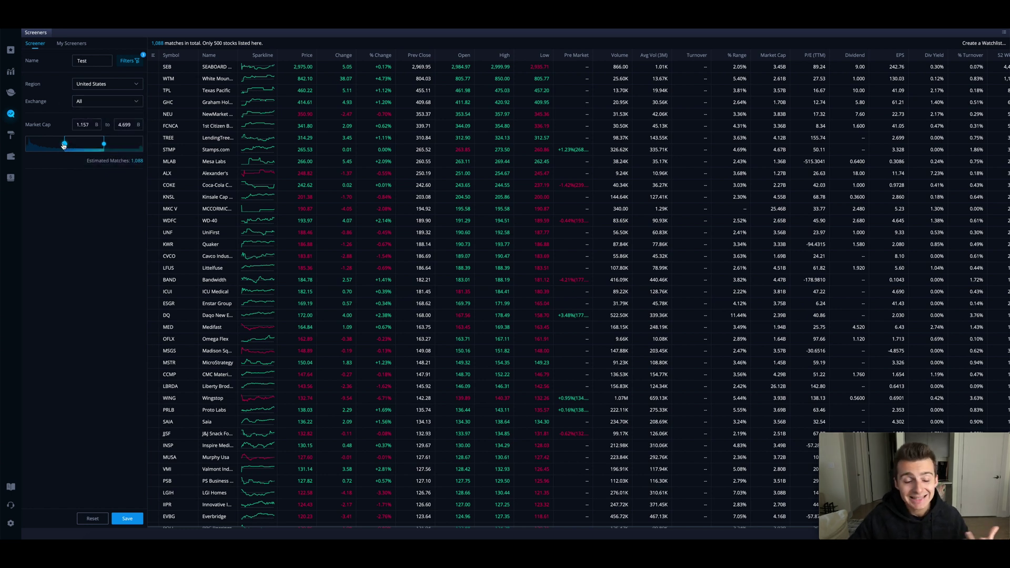
left_click_drag(64, 144, 1, 157)
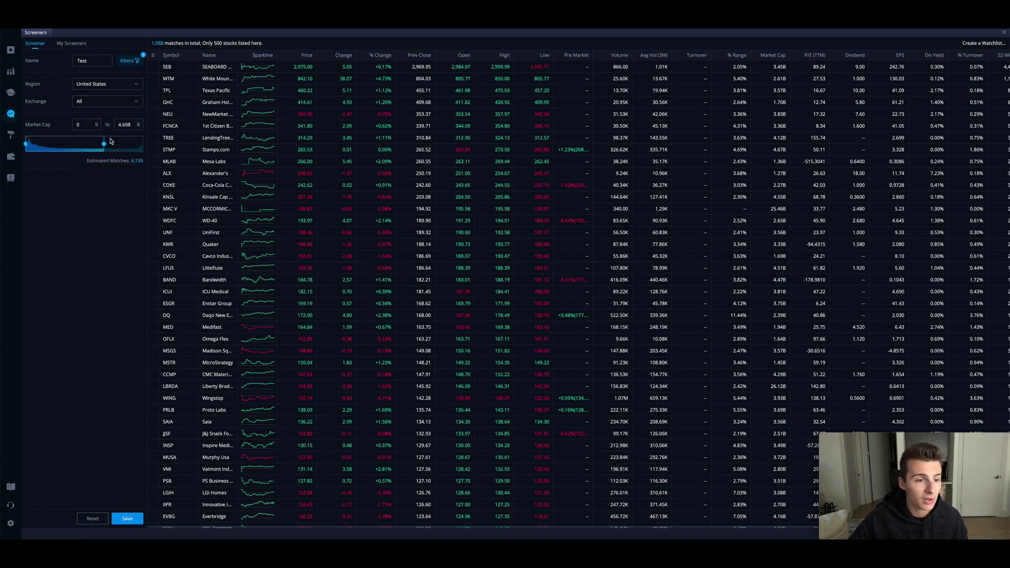
left_click_drag(104, 144, 150, 144)
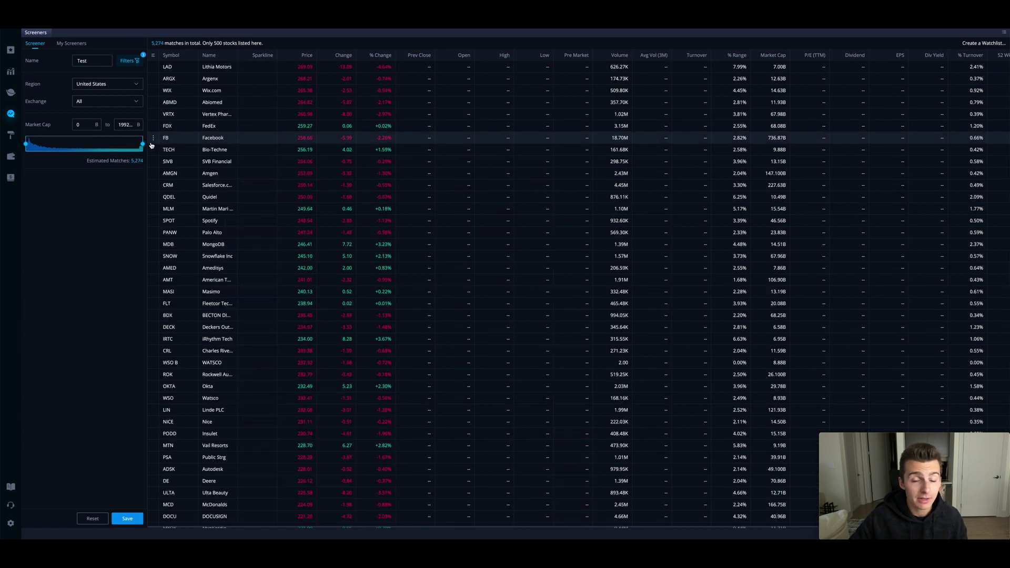
- Add the Sector criterion from the Market group to the Test screener's filters
left_click(130, 62)
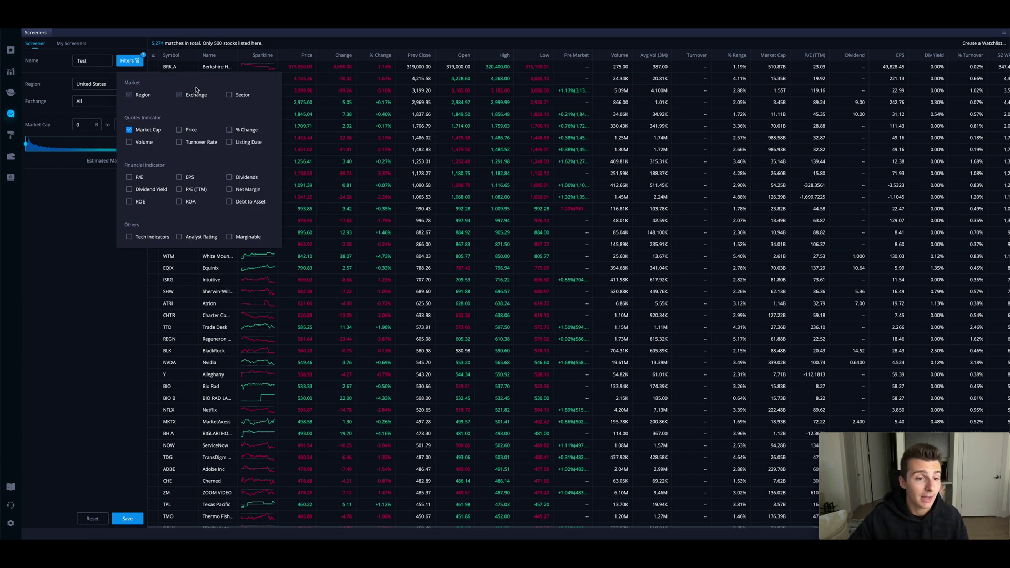
left_click(230, 95)
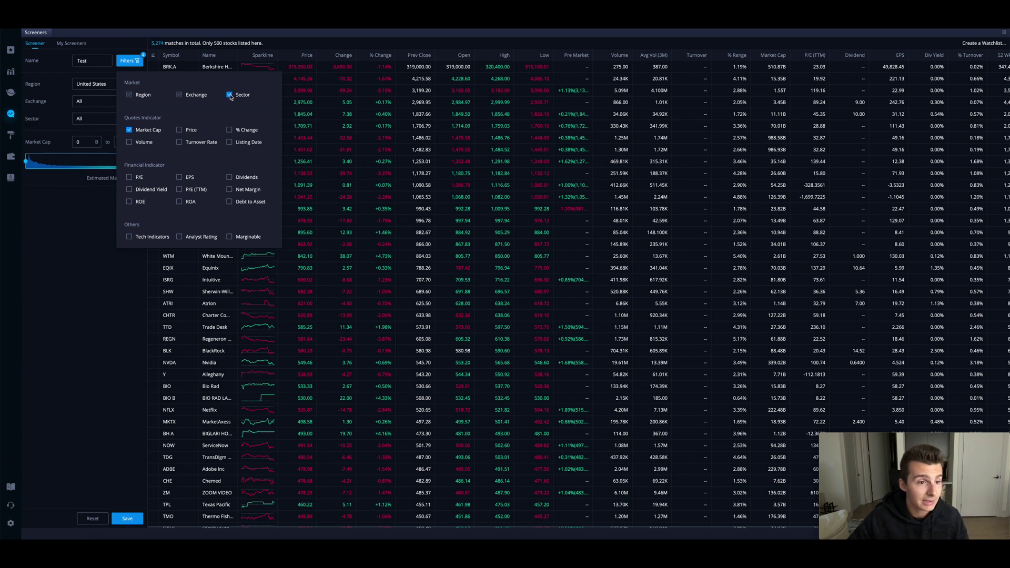
left_click(230, 96)
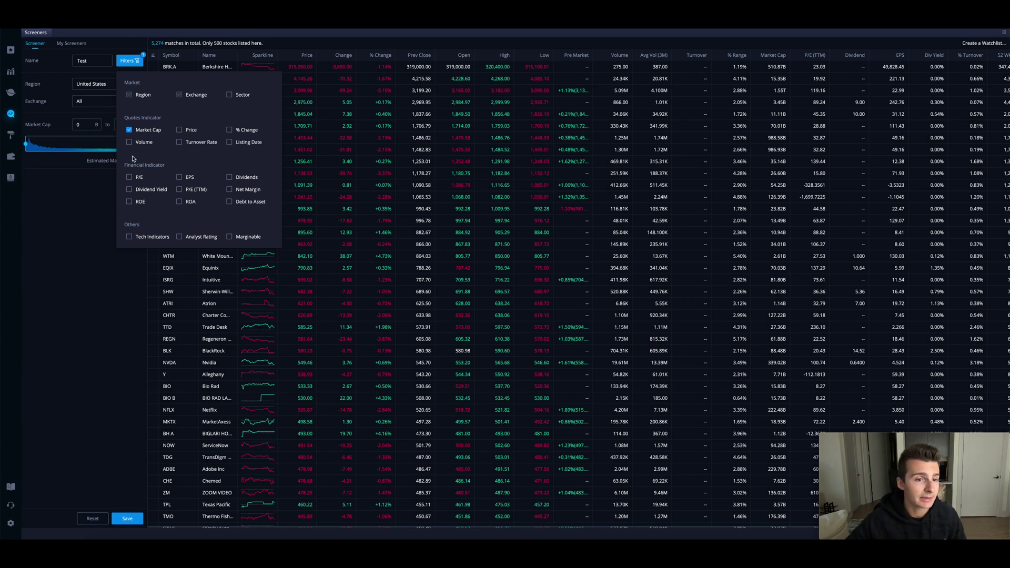
left_click(229, 94)
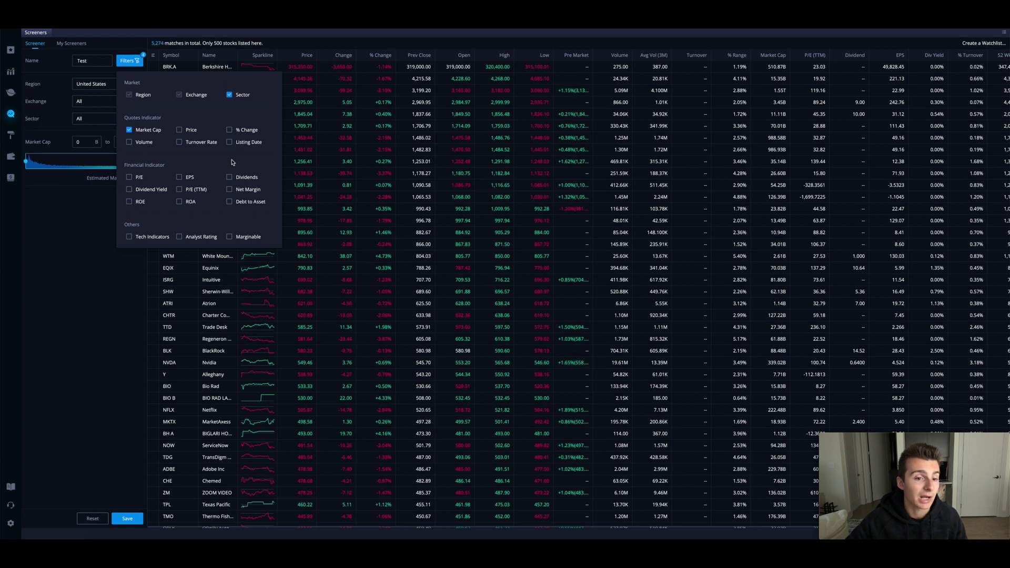
- Add the Tech Indicators presets from the Others group and close the Filters list
left_click(129, 237)
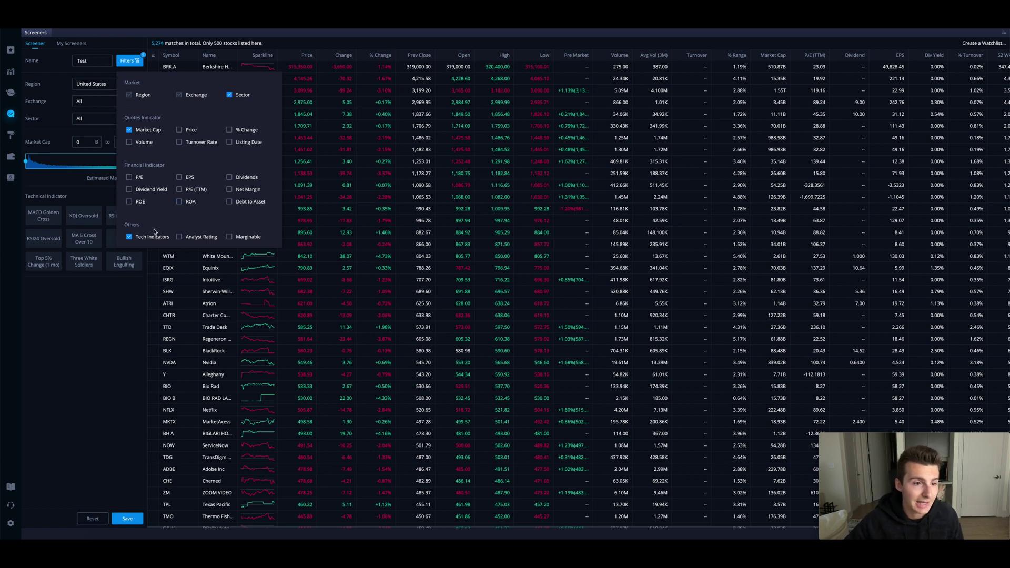
left_click(135, 62)
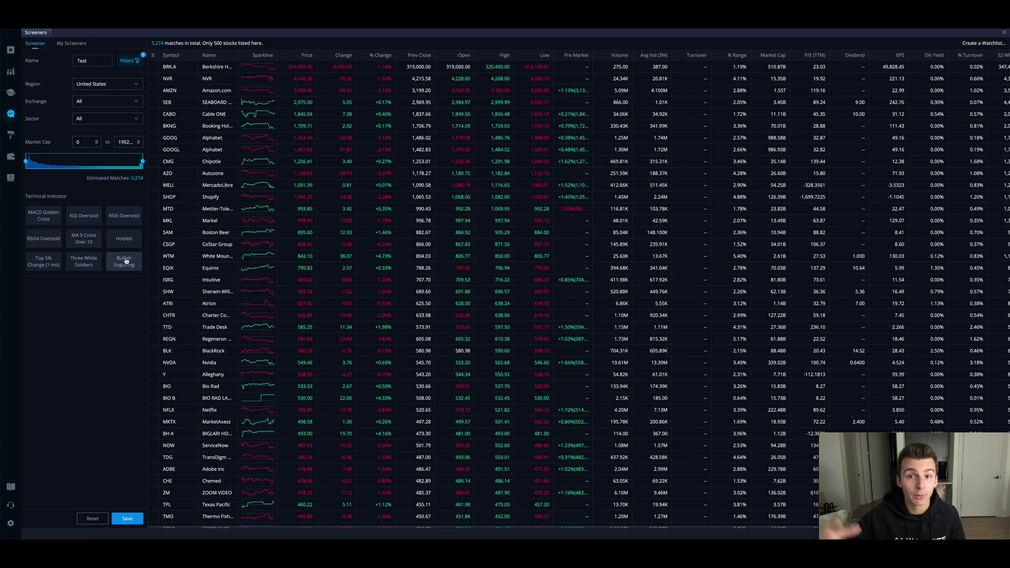
- Try and then remove the Top 5% Change (1 mo) preset, then show the Sector choices
left_click(41, 261)
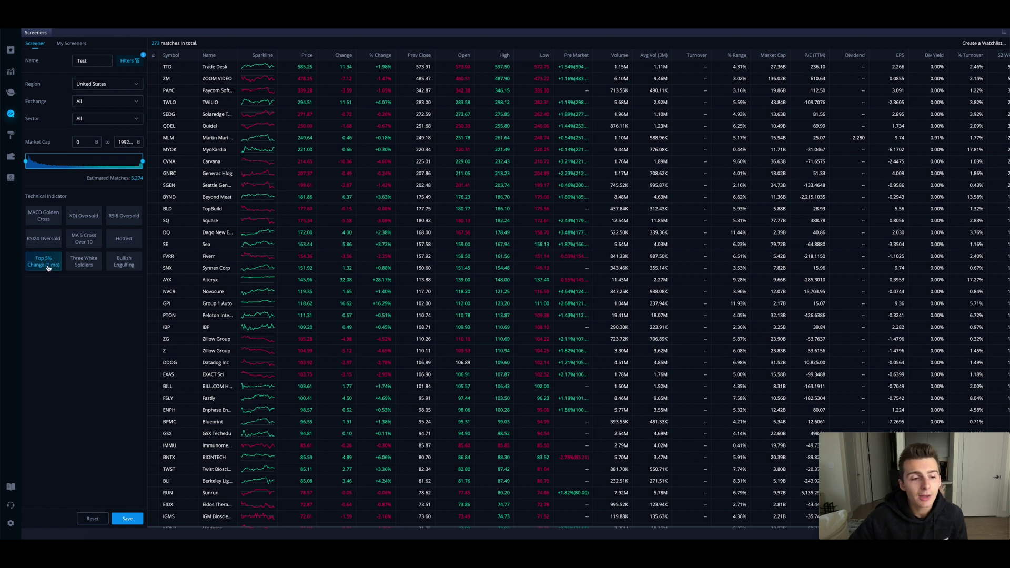
left_click(42, 260)
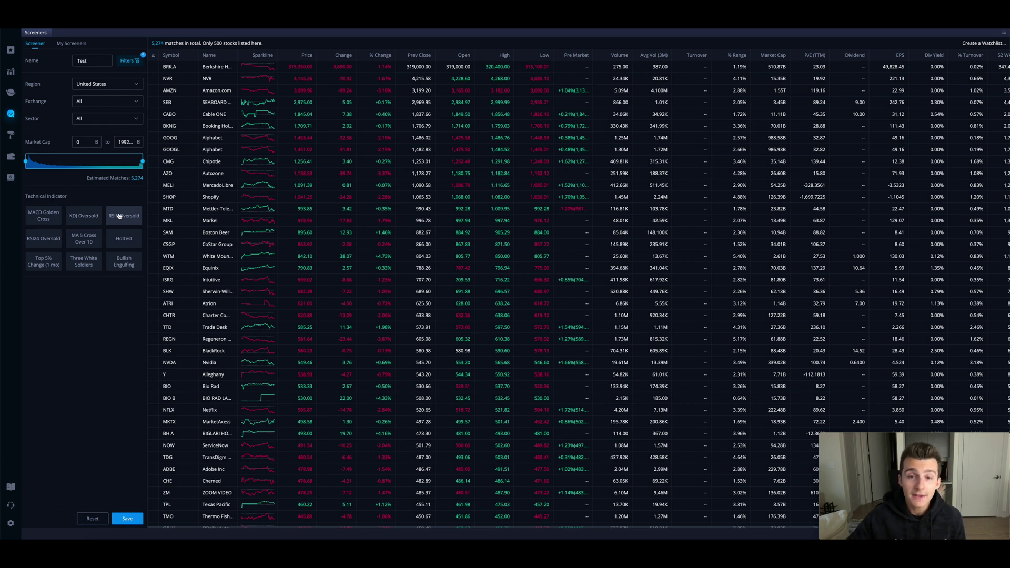
left_click(126, 120)
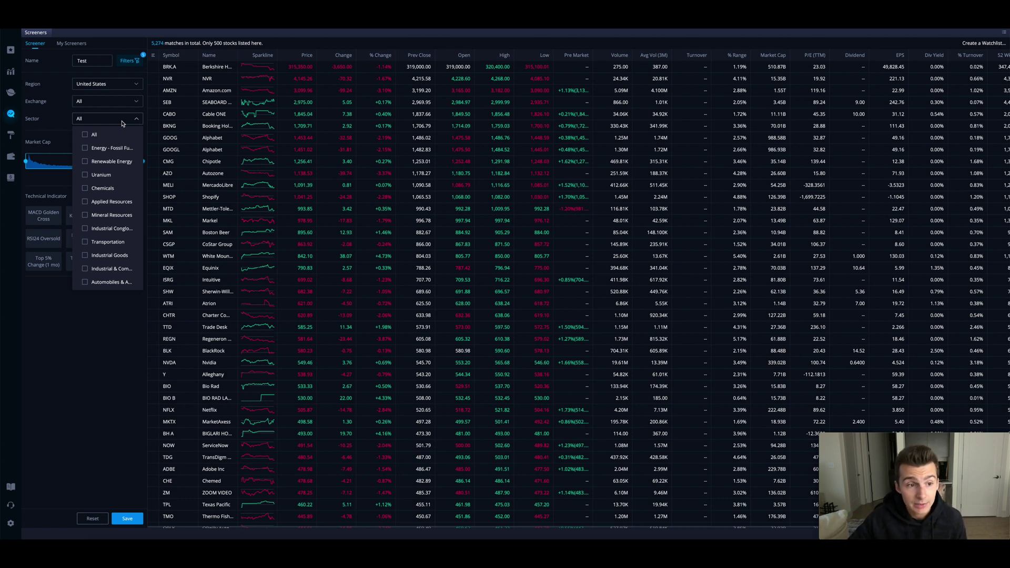
- Limit the Sector filter to Energy - Fossil Fuels and Renewable Energy
left_click(84, 148)
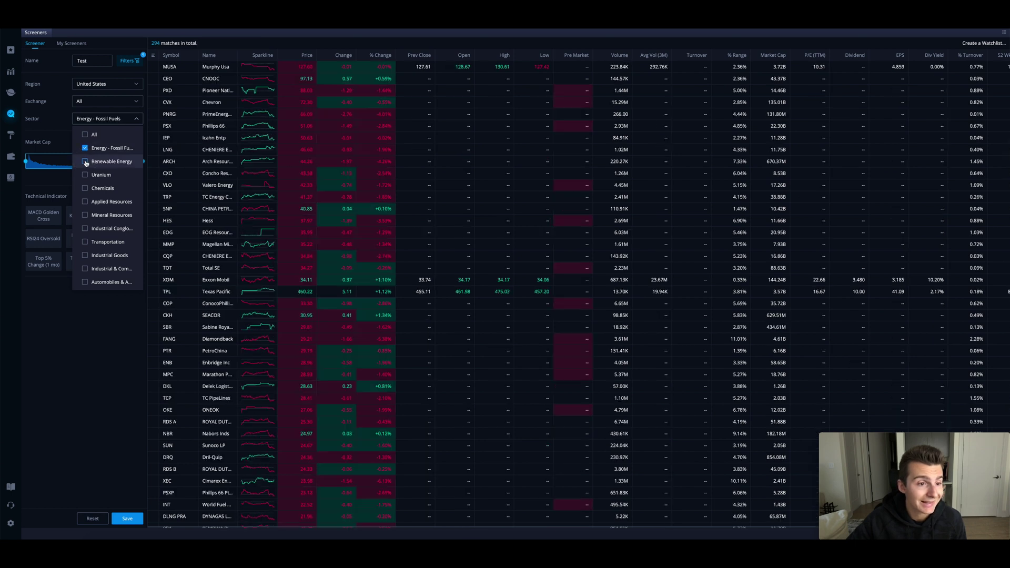
left_click(86, 162)
left_click(117, 124)
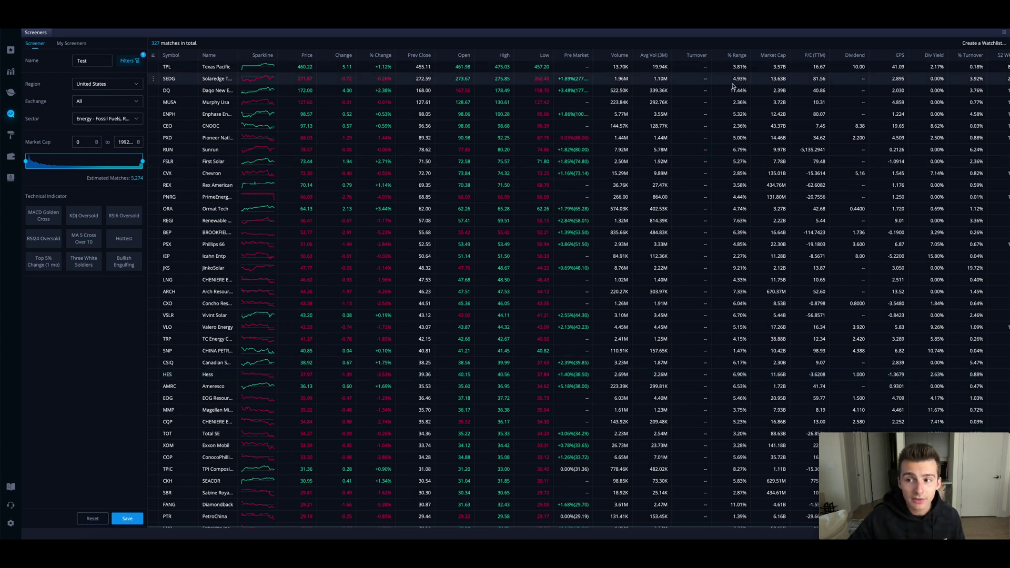
- Sort the results by volume, highest first, and raise the minimum market cap to 7.271 B
scroll(734, 86, "right", 3)
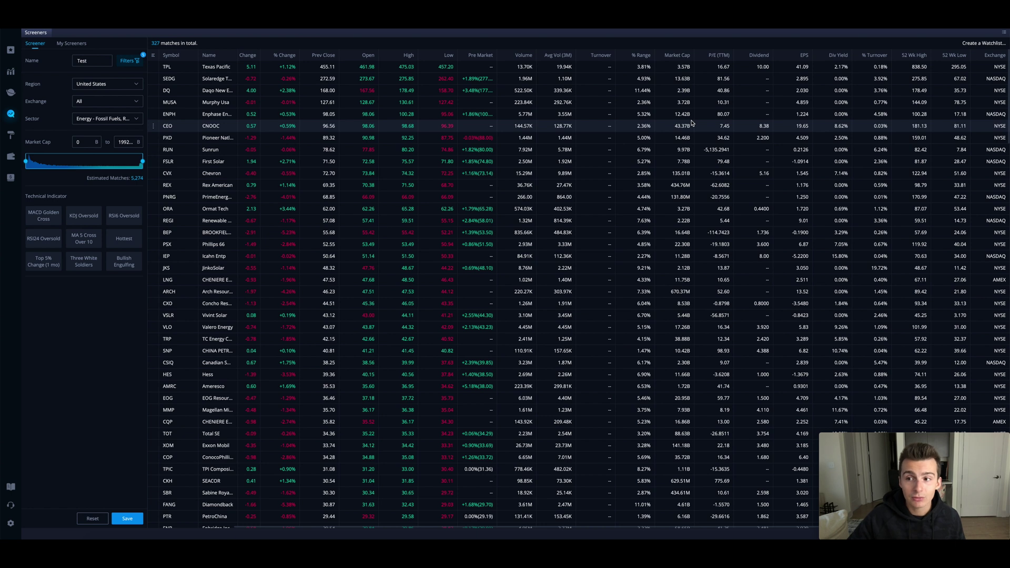
scroll(692, 122, "left", 3)
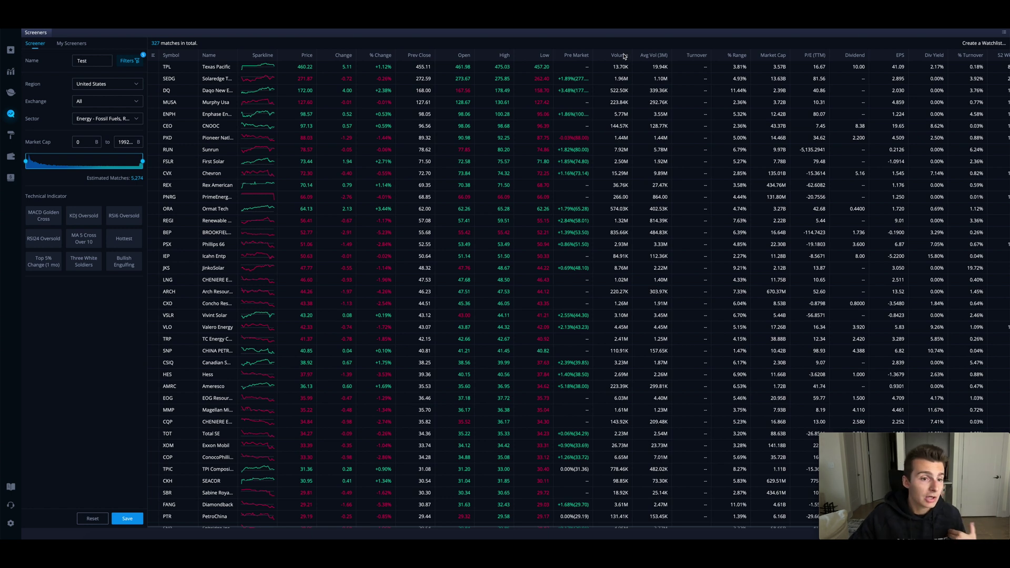
left_click(623, 56)
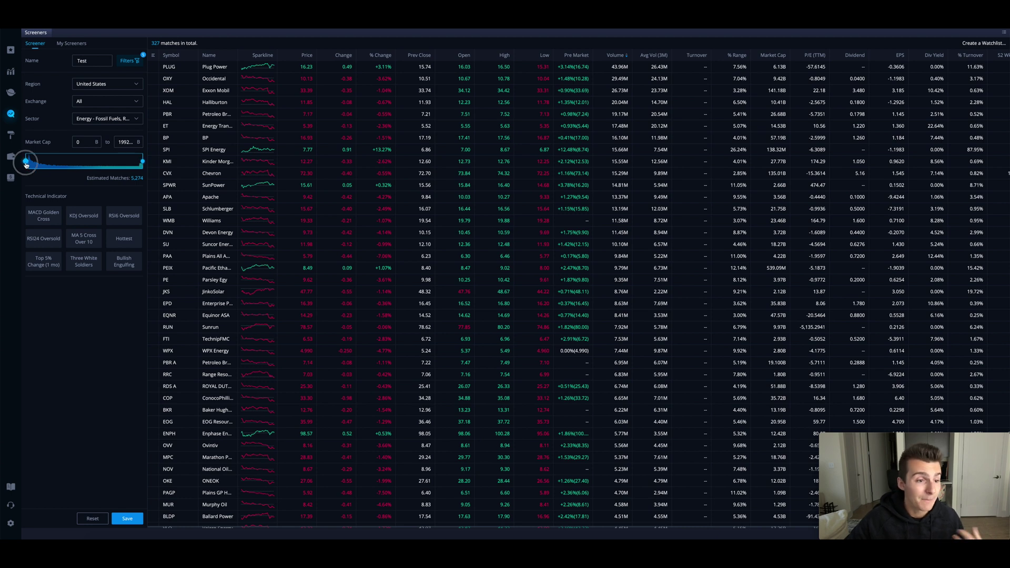
left_click_drag(26, 161, 119, 161)
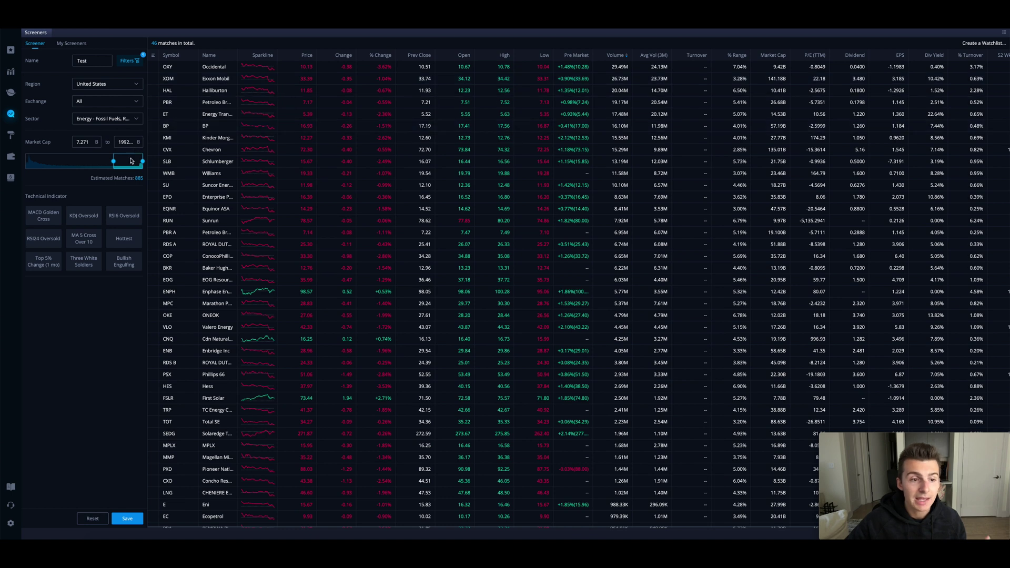
- Reset the minimum market cap to 0, then open the OPTT chart from the 180 matches
left_click_drag(130, 162, 18, 163)
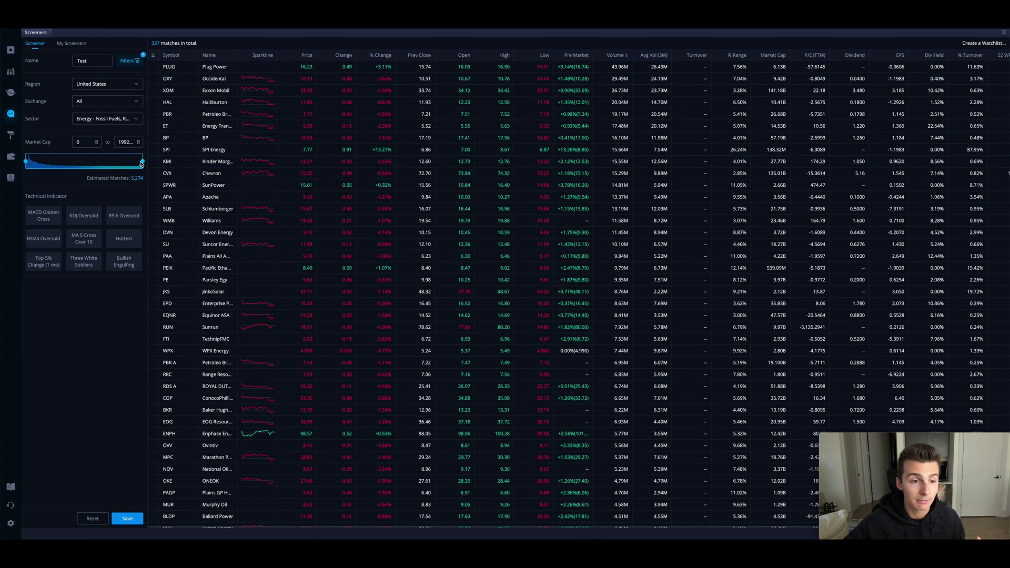
left_click_drag(142, 162, 49, 162)
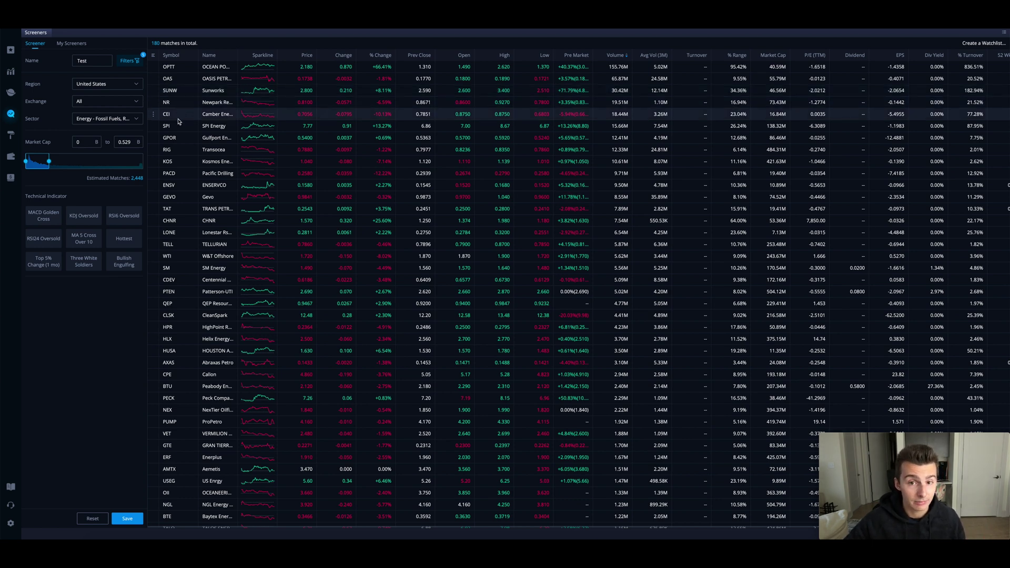
double_click(262, 68)
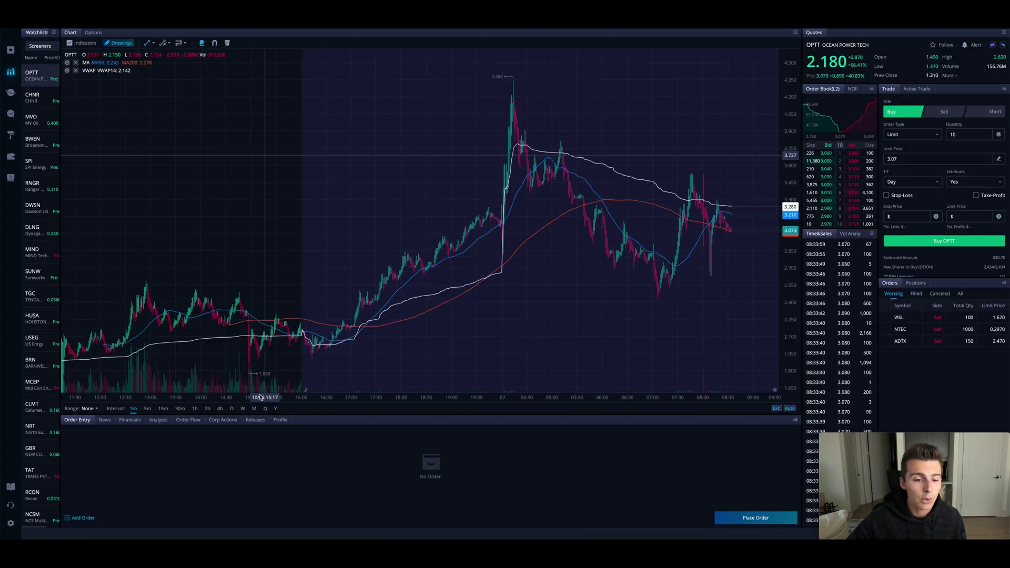
left_click(232, 409)
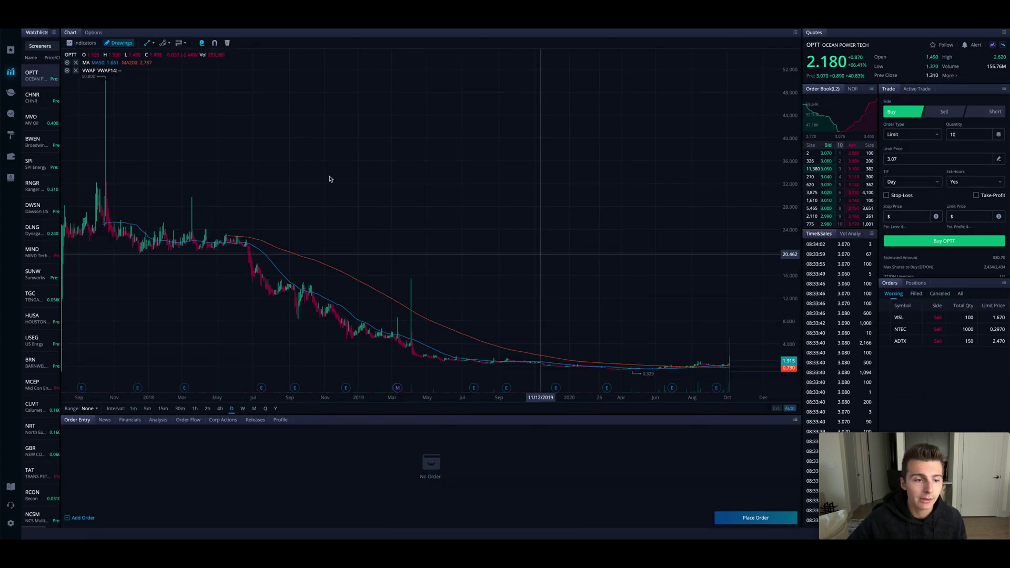
mouse_move(13, 85)
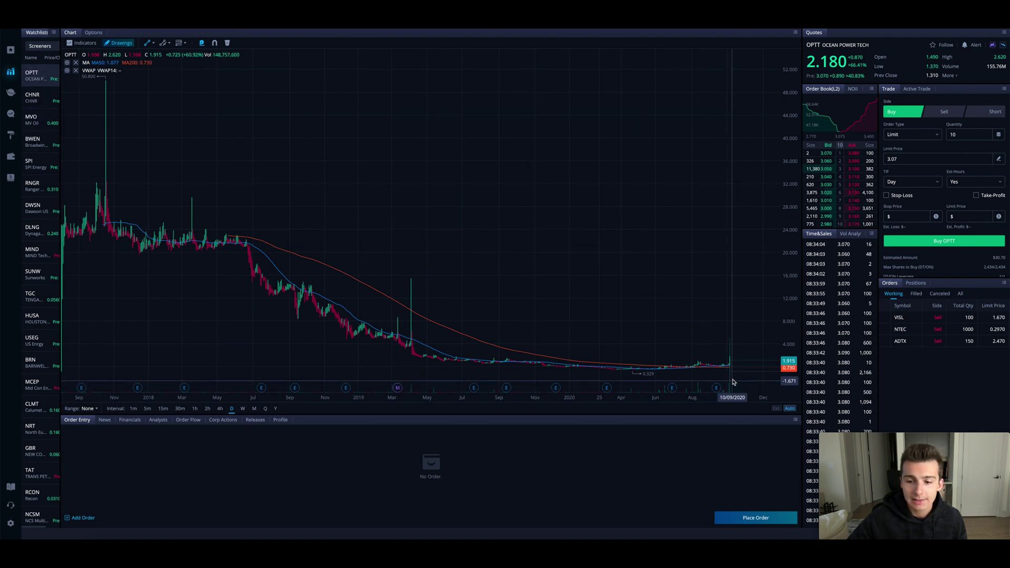
scroll(734, 382, "down", 2)
scroll(733, 382, "up", 3)
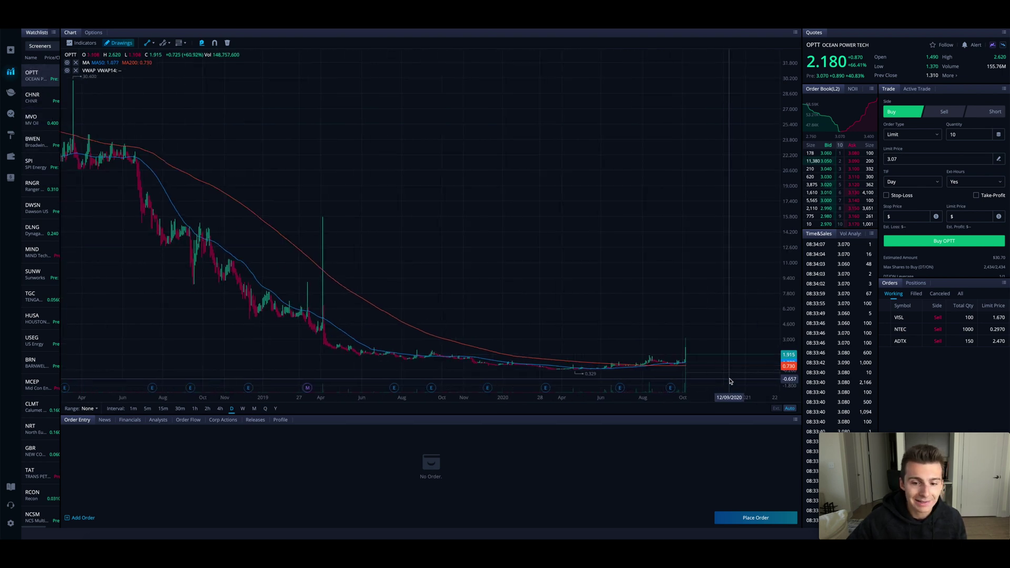
scroll(730, 382, "up", 5)
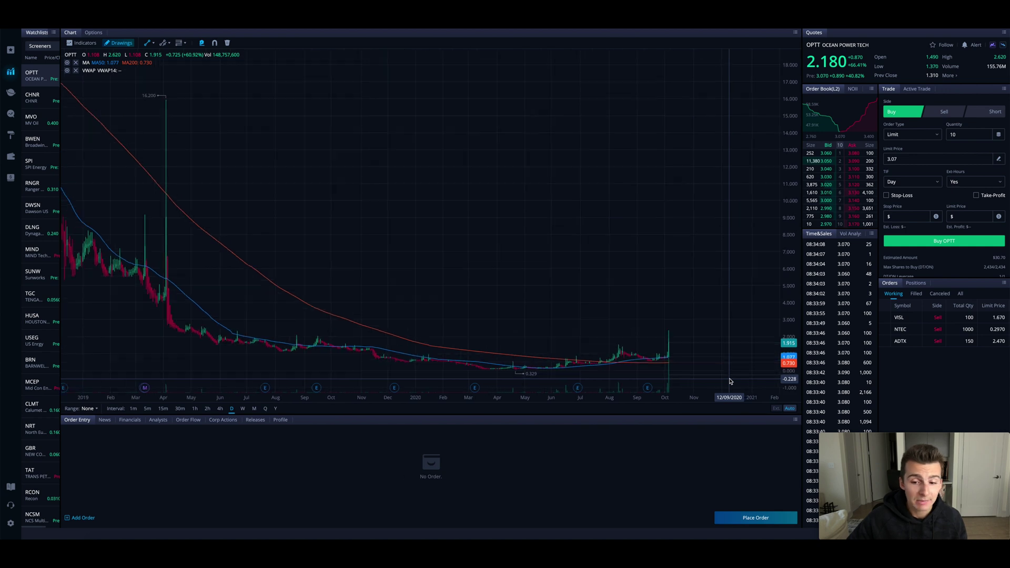
scroll(730, 382, "up", 2)
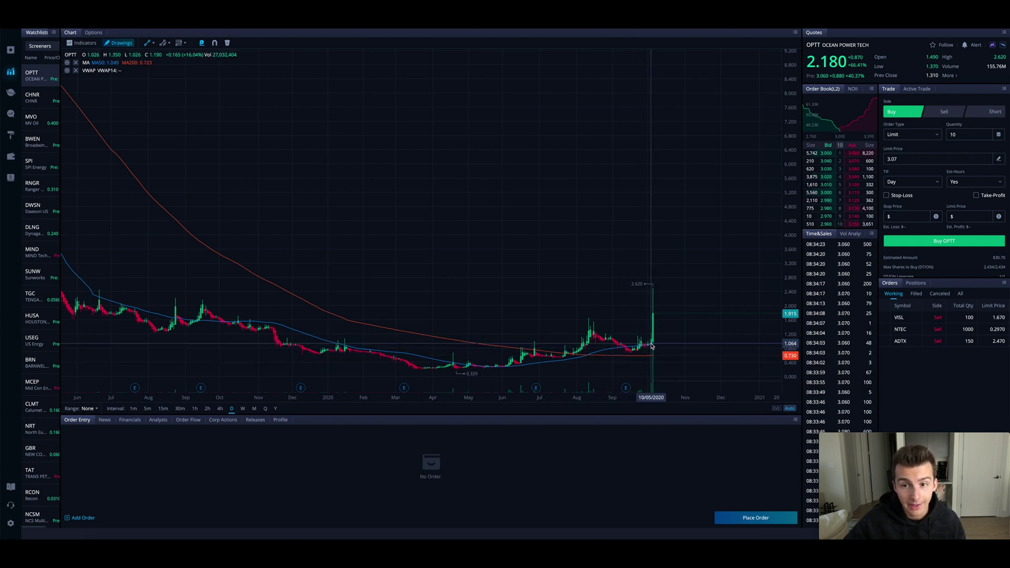
right_click(668, 312)
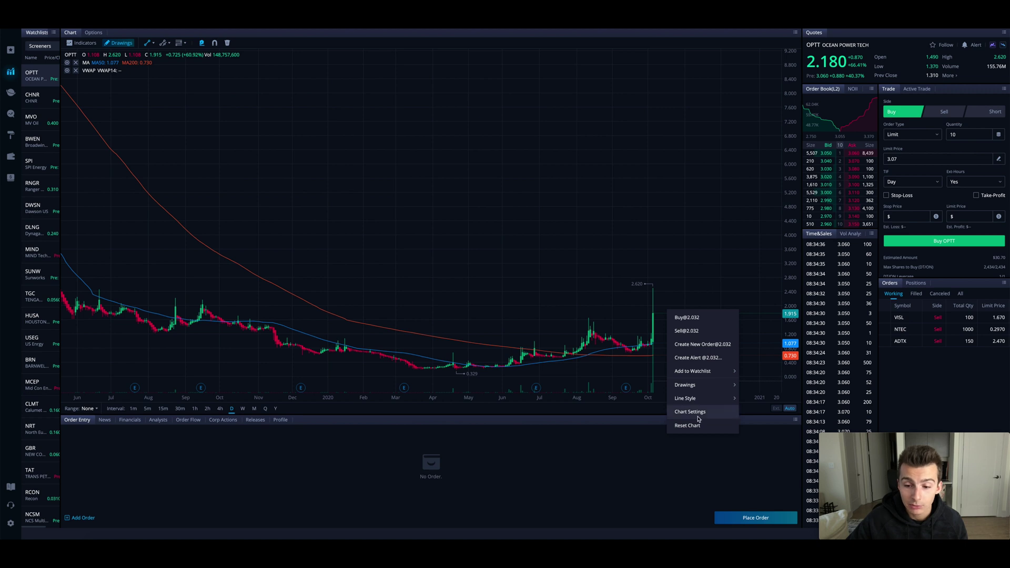
left_click(680, 283)
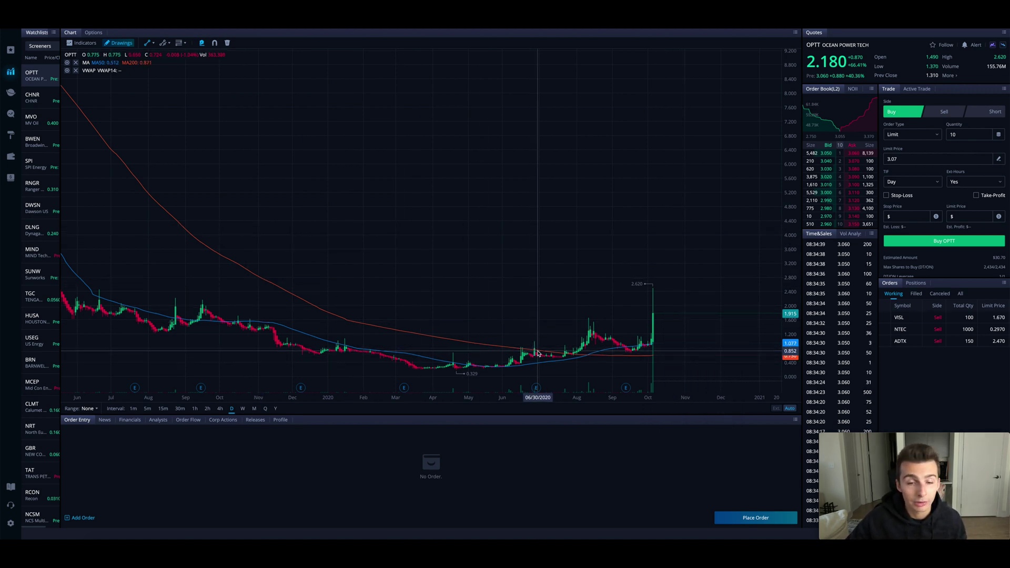
left_click(11, 117)
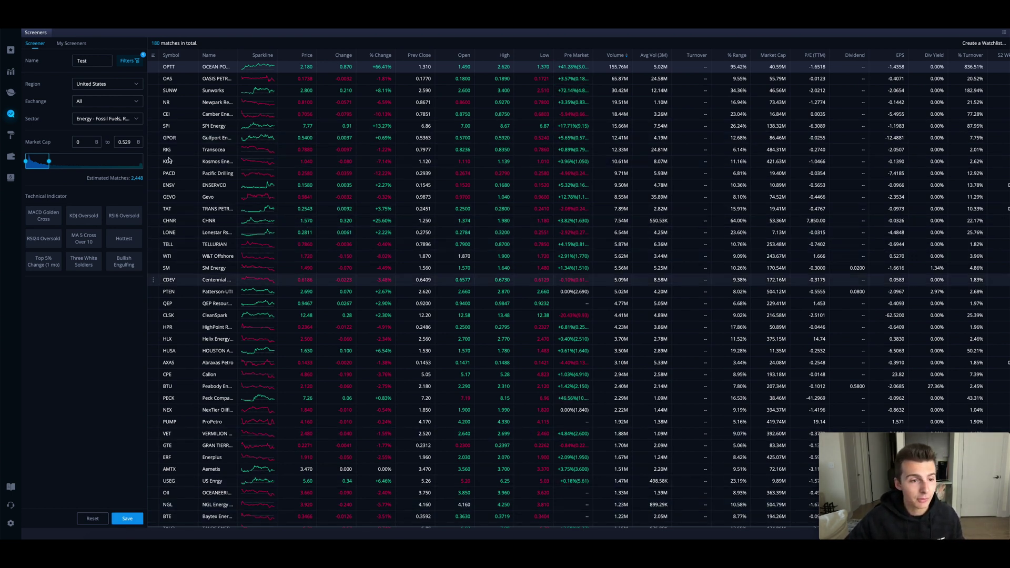
- Select the screener name 'Test' and show the My Screeners list
double_click(86, 62)
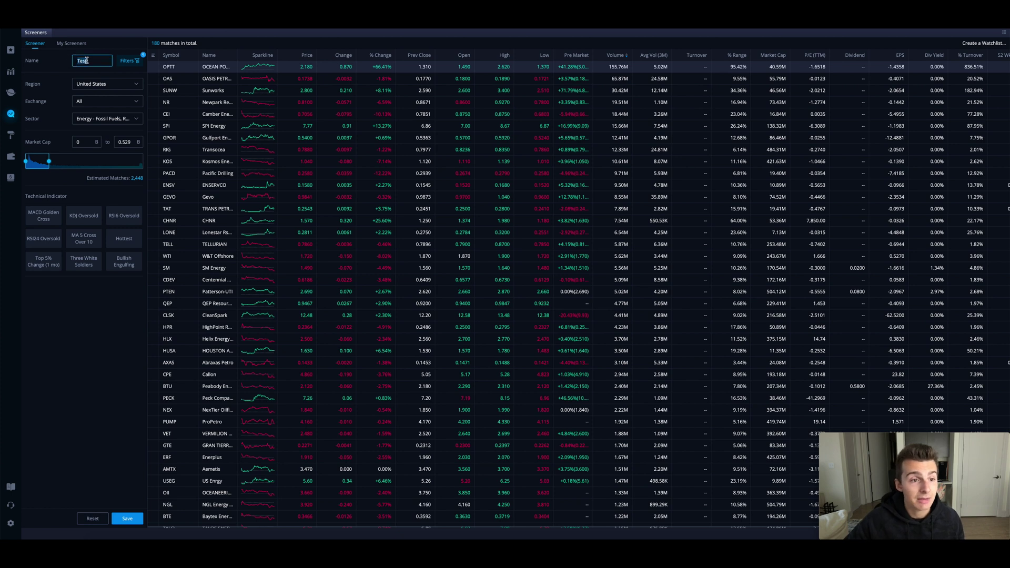
left_click(78, 46)
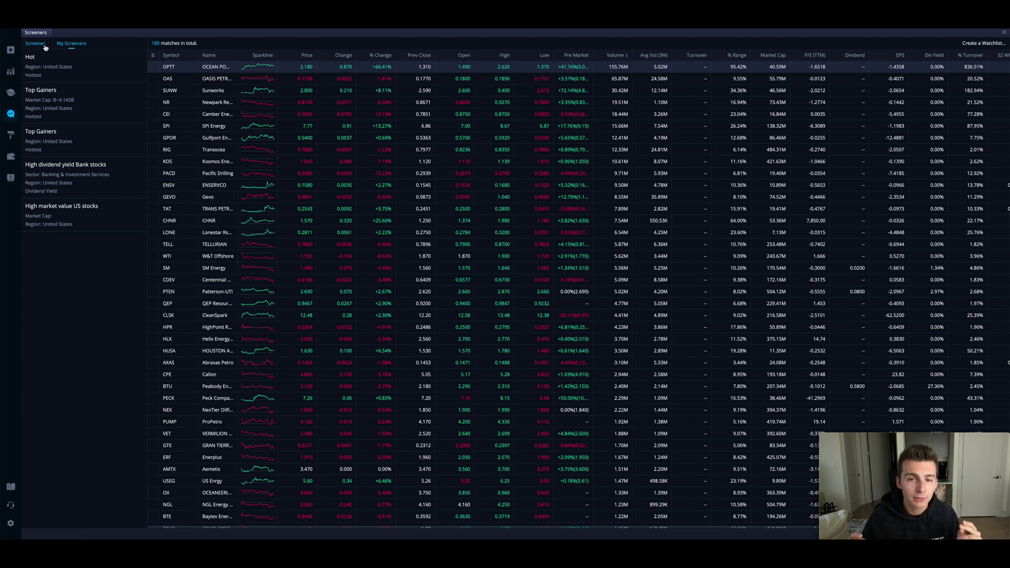
- Return to the Test filter form showing Energy sector and market cap 0 to 0.529
left_click(46, 47)
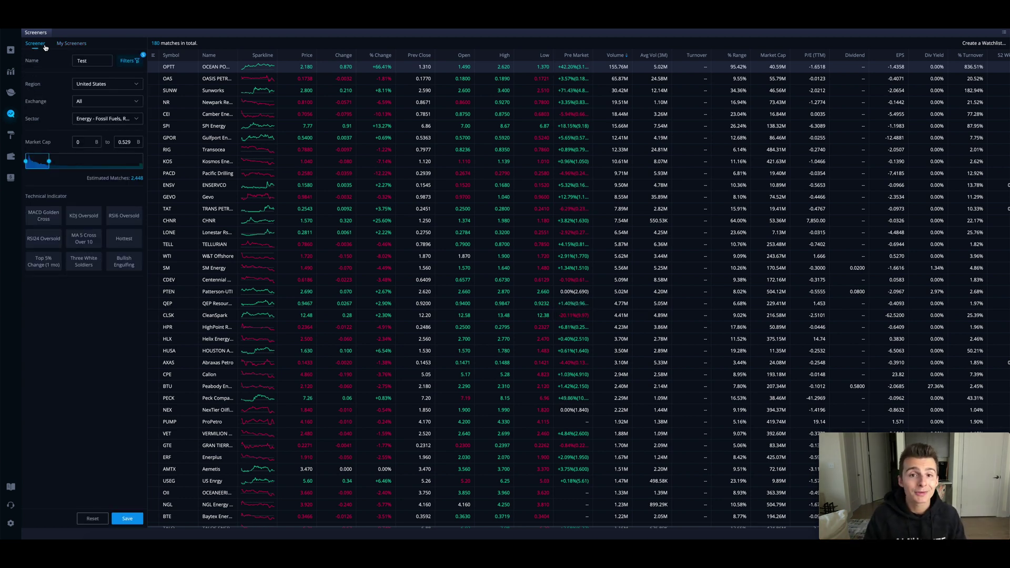